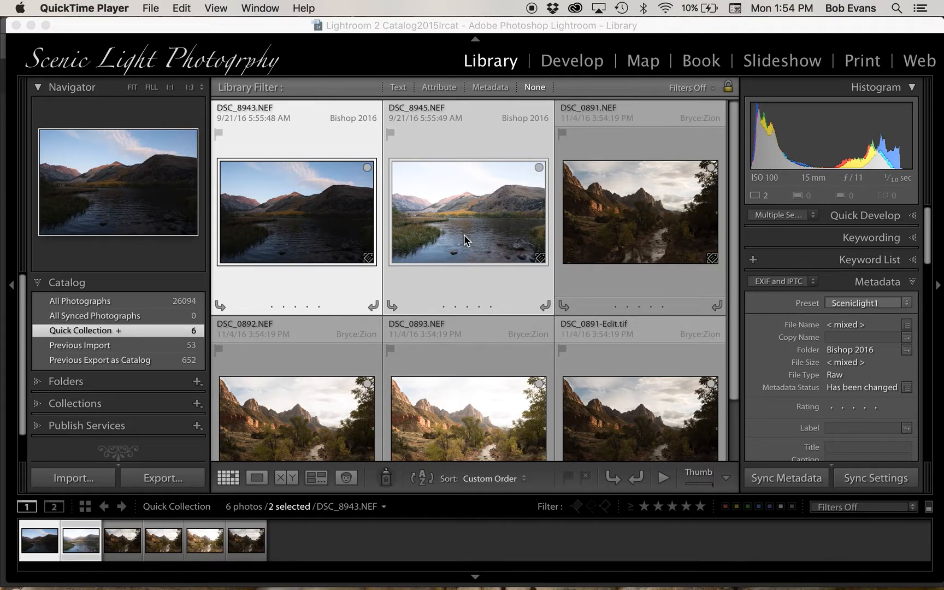
# - Open the selected DSC_8943.NEF and DSC_8945.NEF together as layers in Photoshop
pyautogui.click(464, 233)
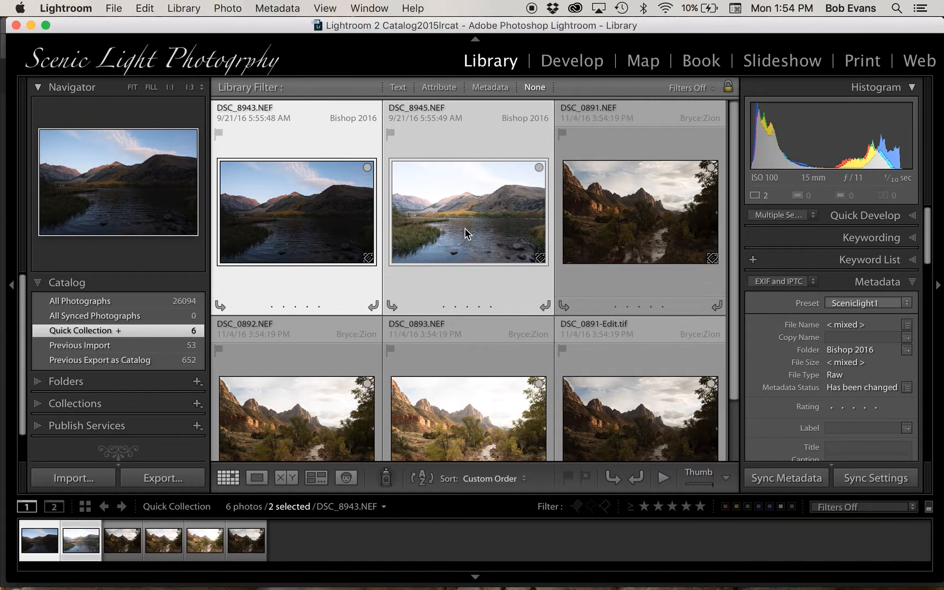
pyautogui.click(465, 232)
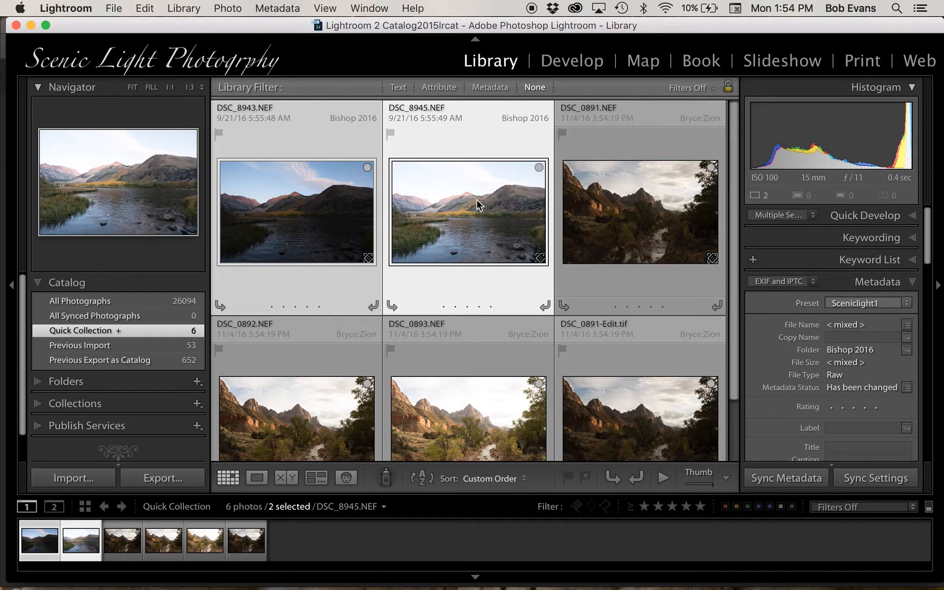
pyautogui.click(296, 225)
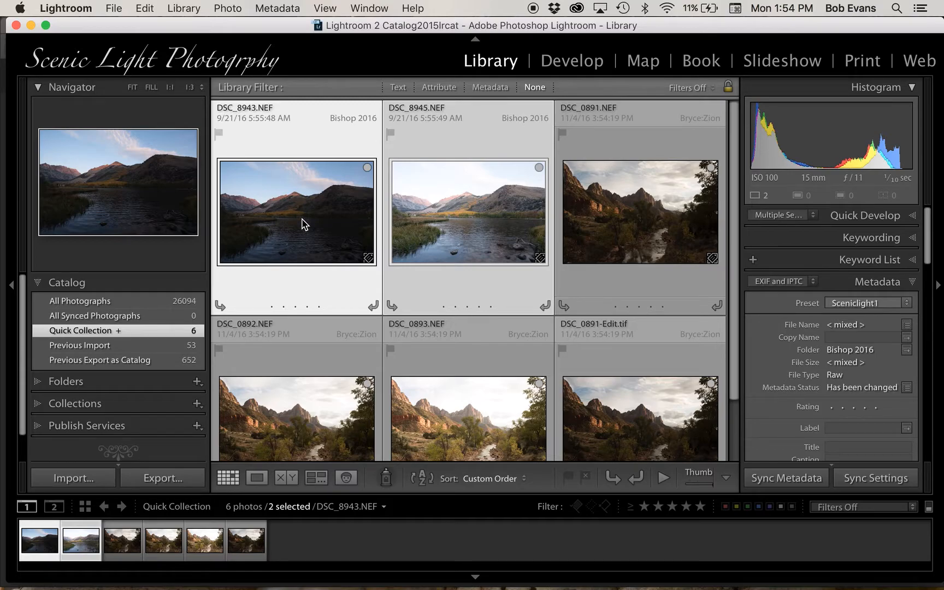
pyautogui.rightClick(270, 177)
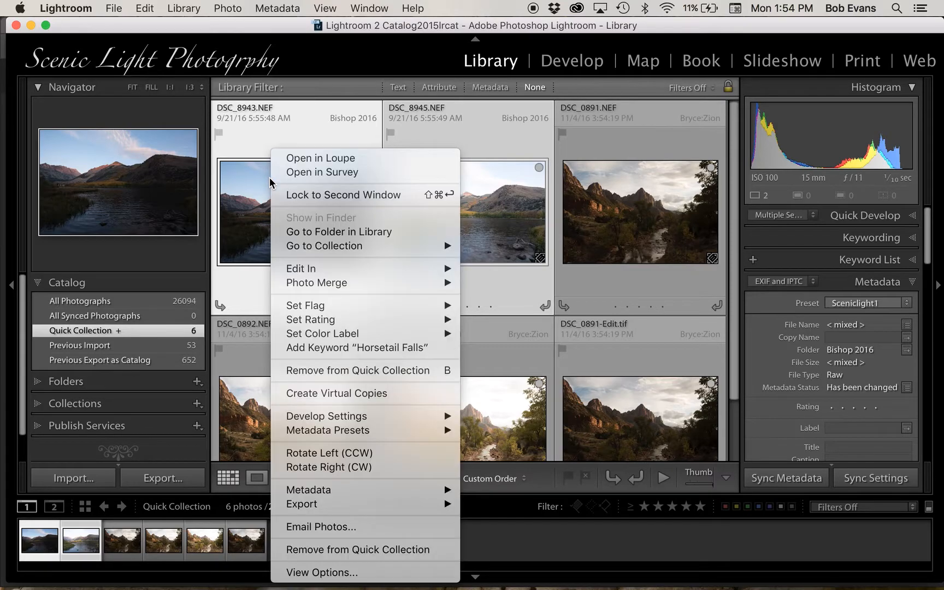
pyautogui.moveTo(381, 280)
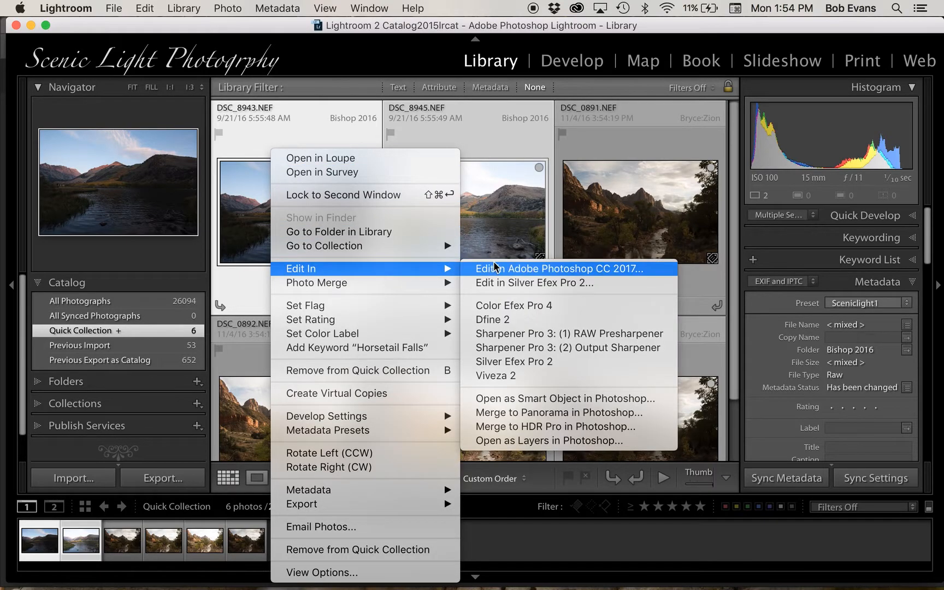
pyautogui.click(493, 445)
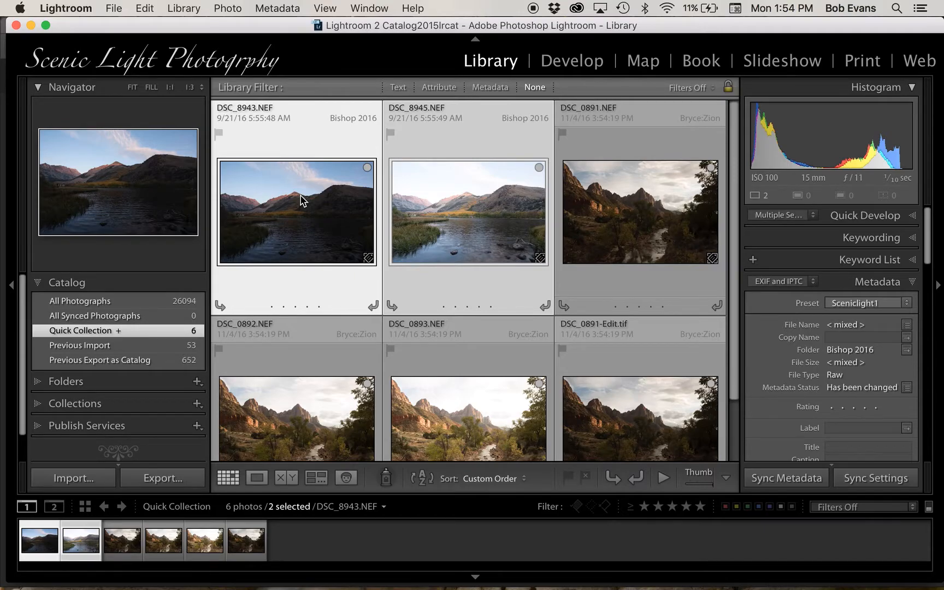
pyautogui.press('super+e')
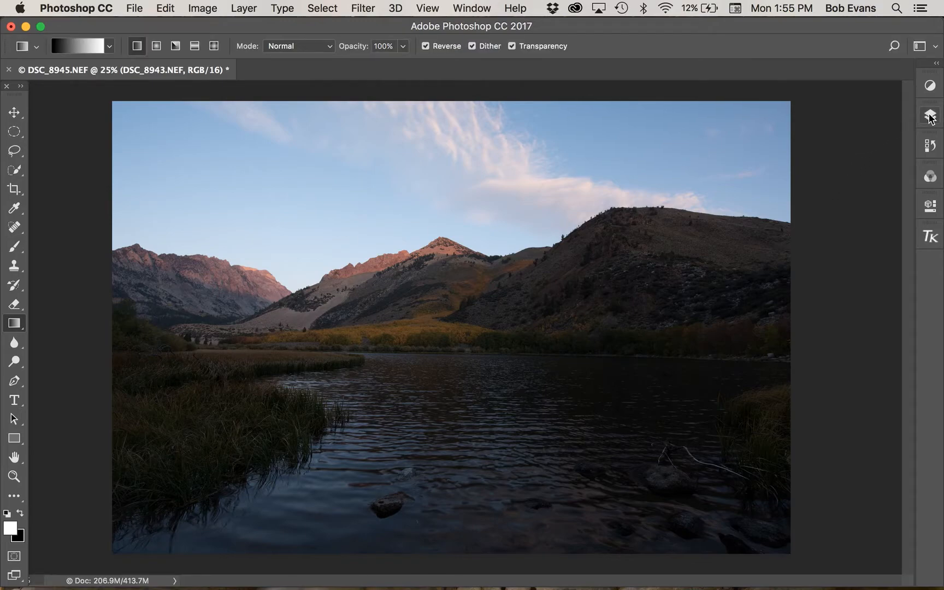
# - Select both the DSC_8943.NEF and DSC_8945.NEF layers and auto-align them using the Auto projection
pyautogui.click(931, 117)
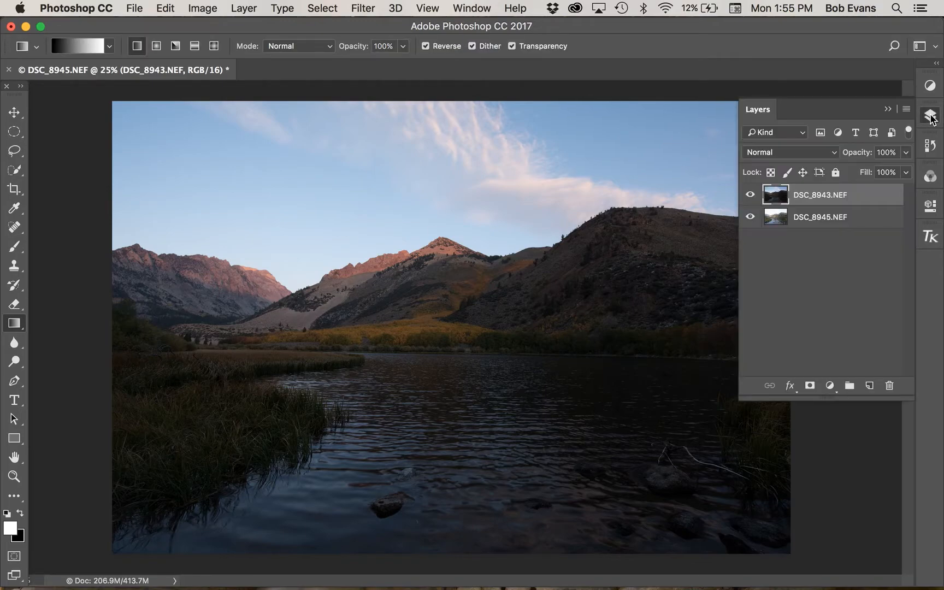
pyautogui.keyDown('shift'); pyautogui.click(856, 218); pyautogui.keyUp('shift')
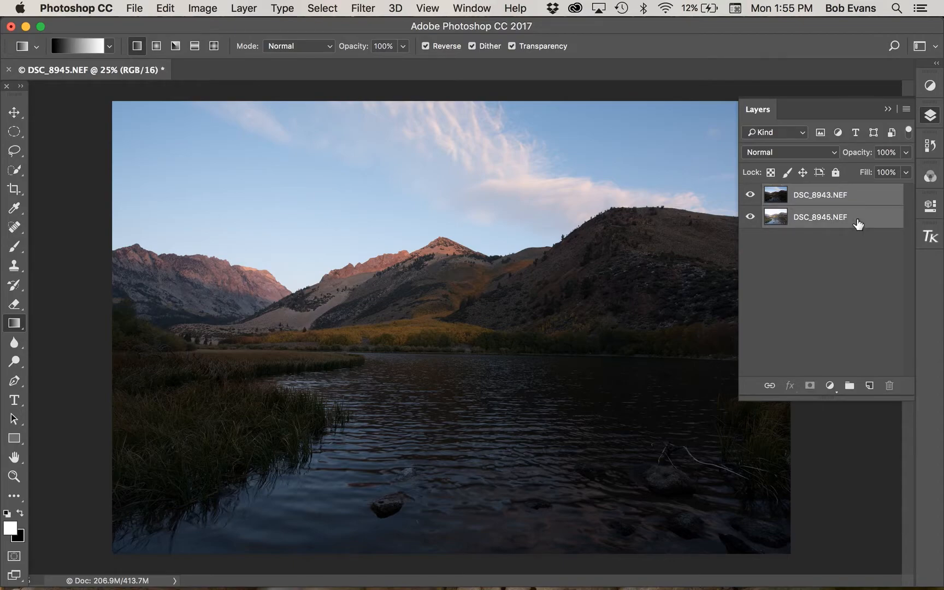
pyautogui.click(166, 9)
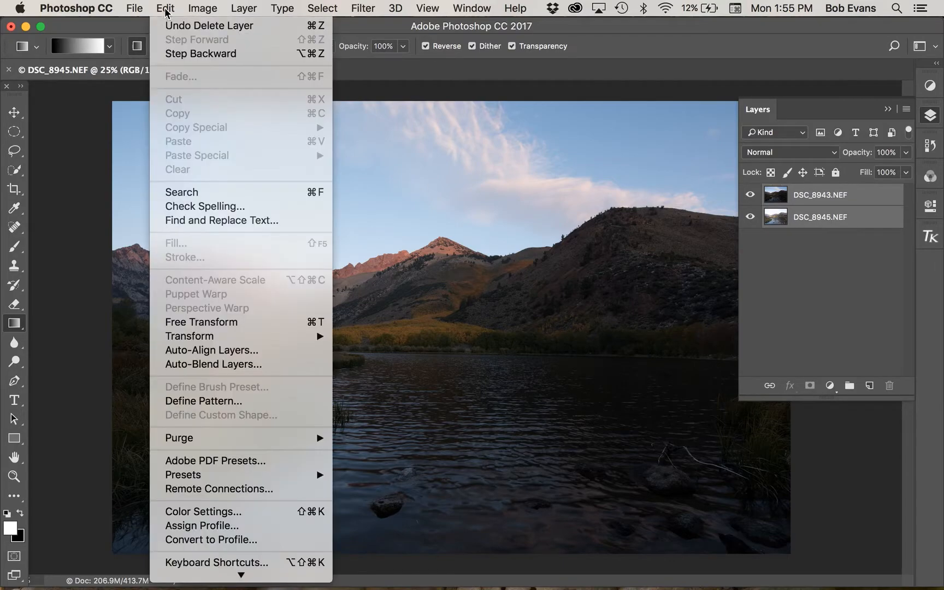
pyautogui.click(207, 351)
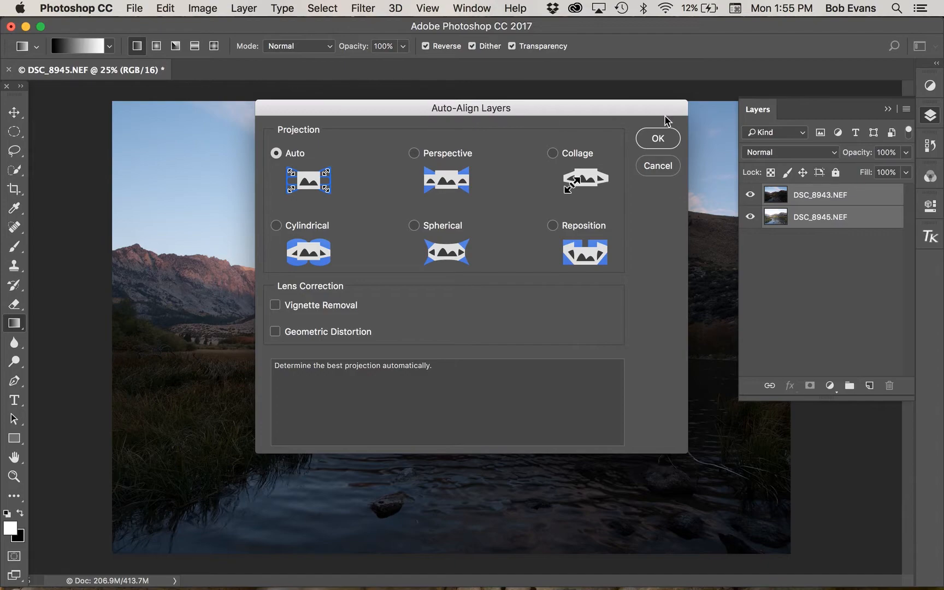
pyautogui.click(658, 141)
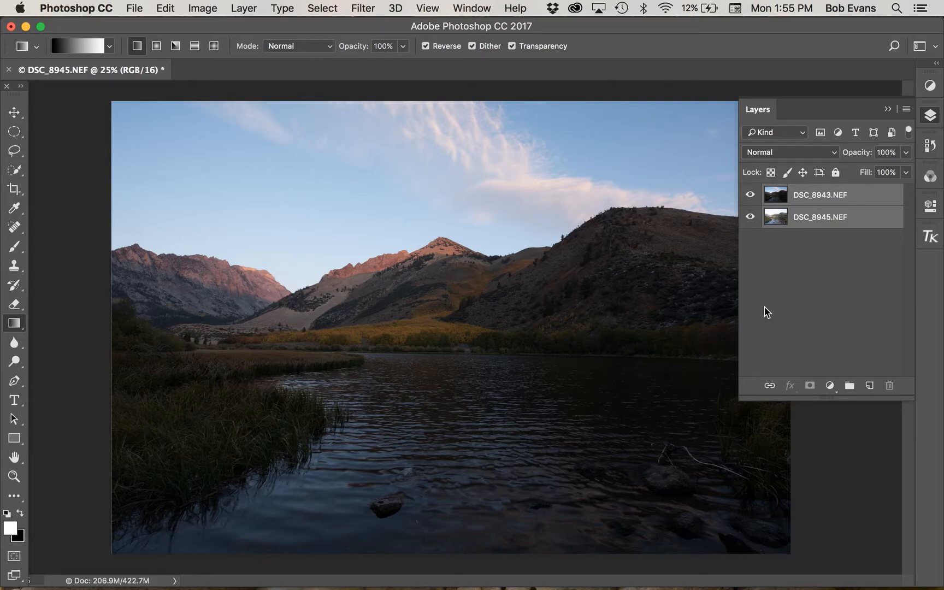
# - Add a black mask to the DSC_8943.NEF layer and draw a white-to-black linear gradient from above the mountain peaks down to the lake
pyautogui.click(844, 199)
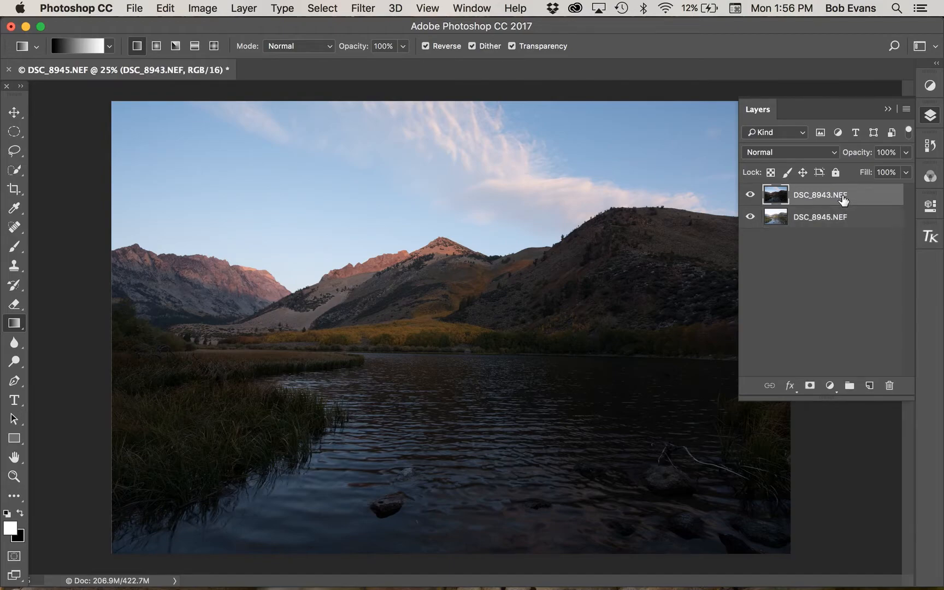
pyautogui.keyDown('alt'); pyautogui.click(810, 386); pyautogui.keyUp('alt')
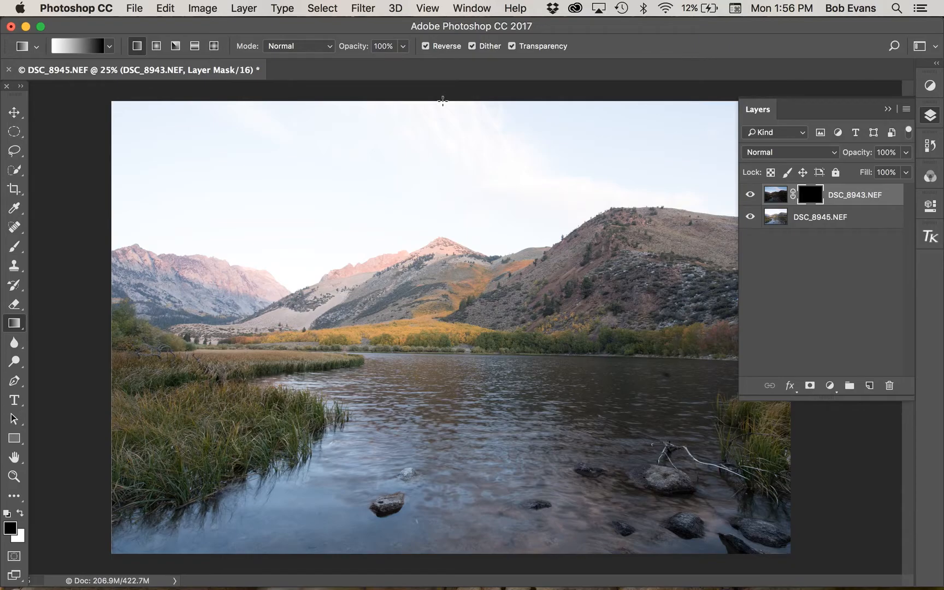
pyautogui.moveTo(443, 101); pyautogui.dragTo(440, 405)
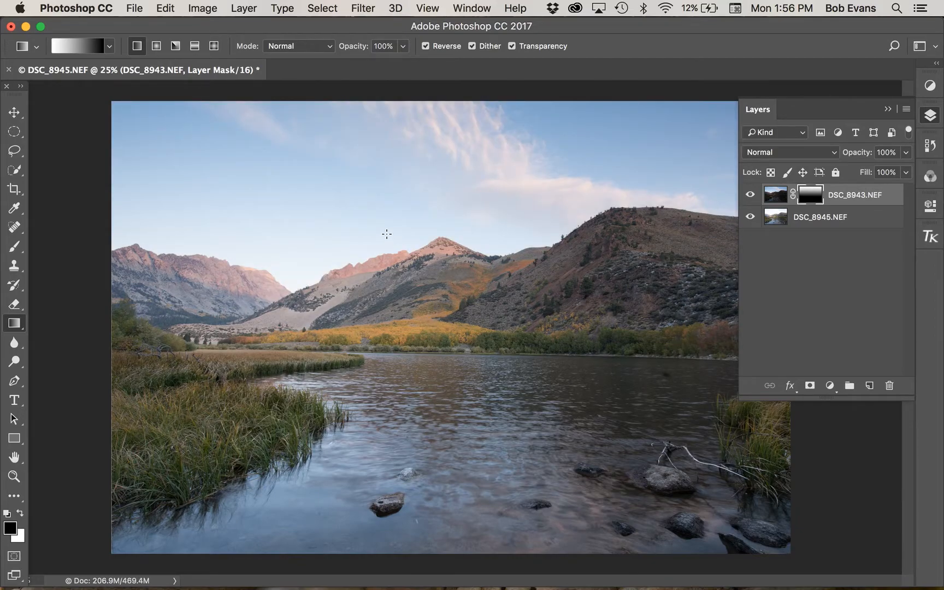
pyautogui.moveTo(366, 155); pyautogui.dragTo(361, 354)
pyautogui.moveTo(331, 230); pyautogui.dragTo(333, 389)
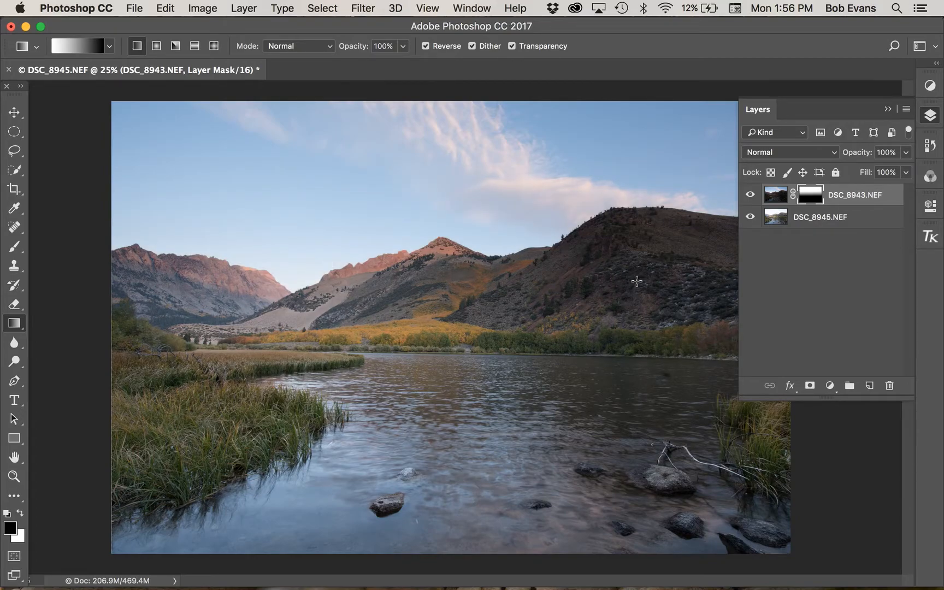
# - Display the DSC_8943.NEF layer's mask on its own to examine the gradient transition, and return to the image
pyautogui.keyDown('alt'); pyautogui.click(813, 201); pyautogui.keyUp('alt')
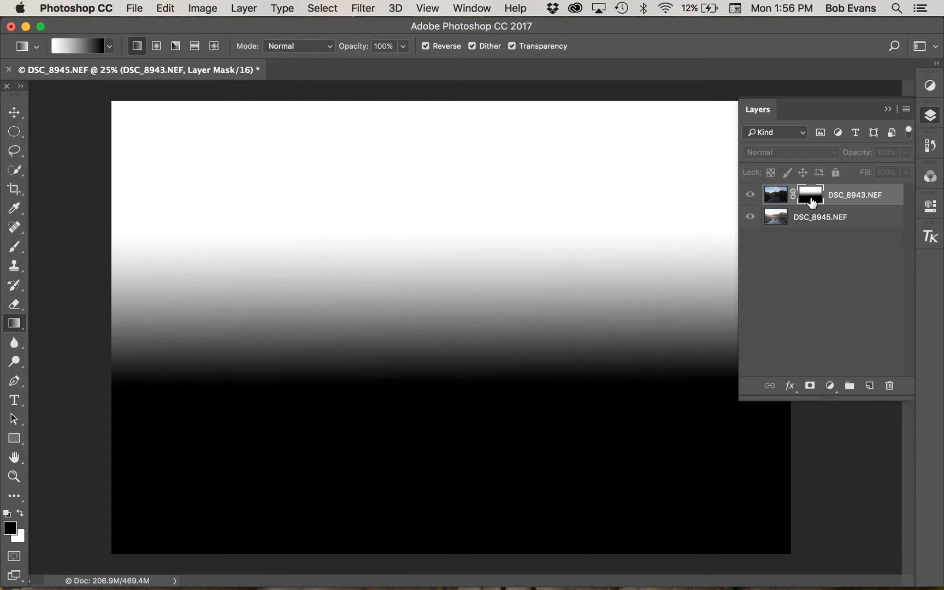
pyautogui.keyDown('alt'); pyautogui.click(812, 200); pyautogui.keyUp('alt')
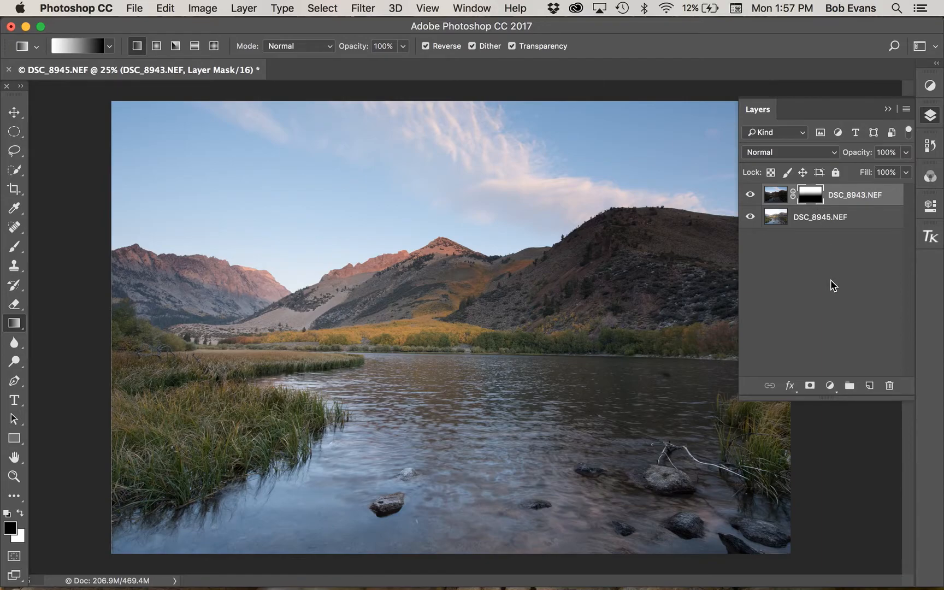
pyautogui.click(889, 110)
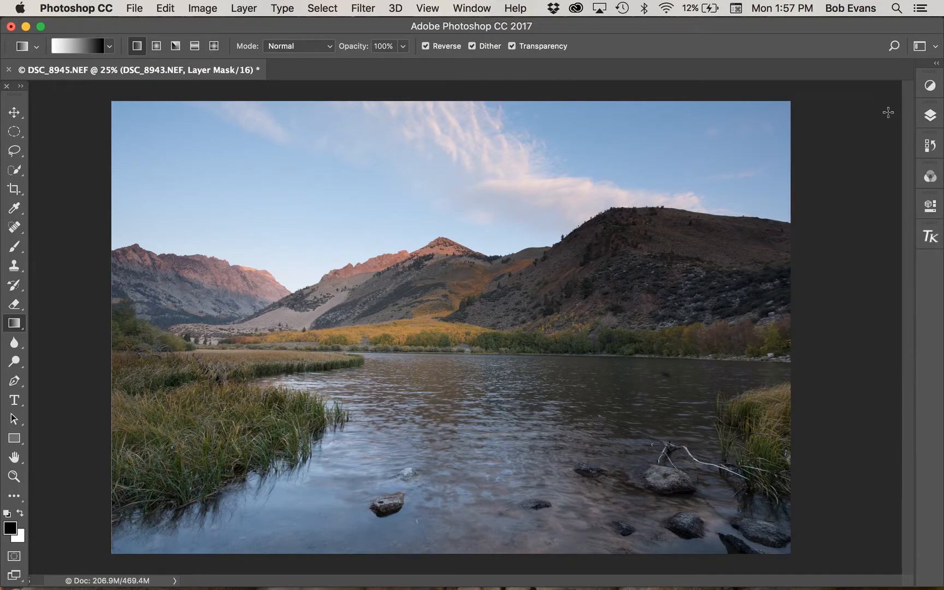
# - Add a Hue/Saturation adjustment layer with Saturation set to +20
pyautogui.click(928, 87)
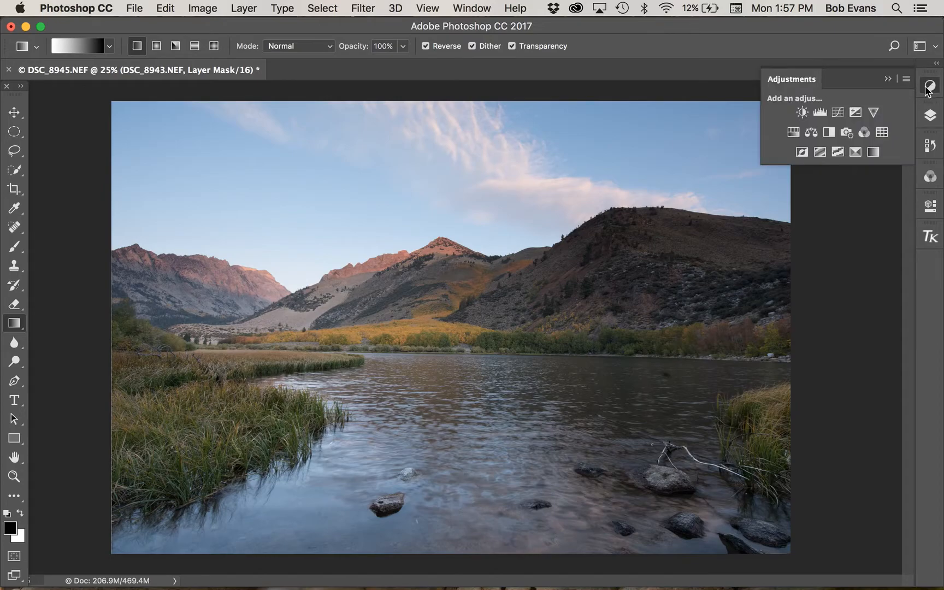
pyautogui.click(793, 133)
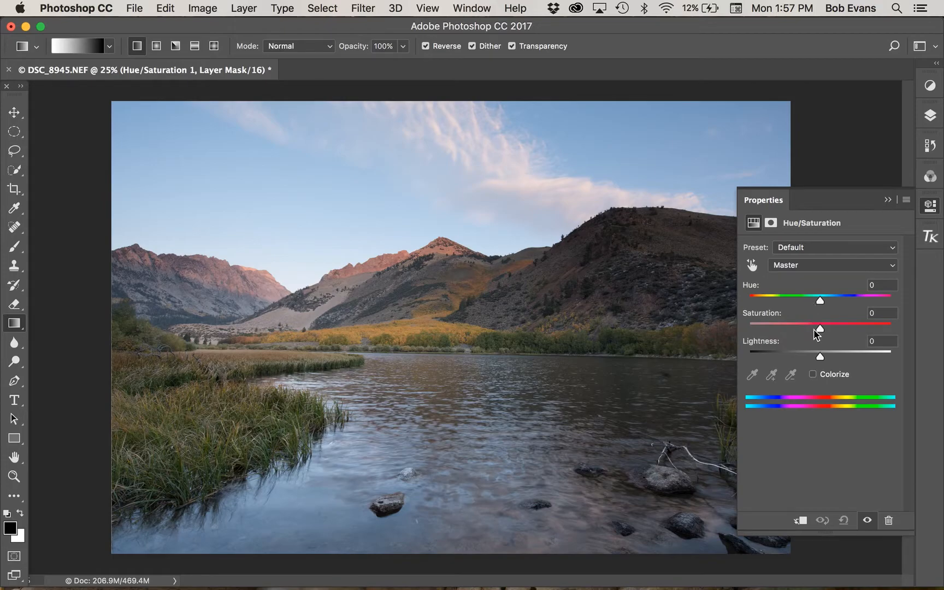
pyautogui.moveTo(820, 333); pyautogui.dragTo(834, 331)
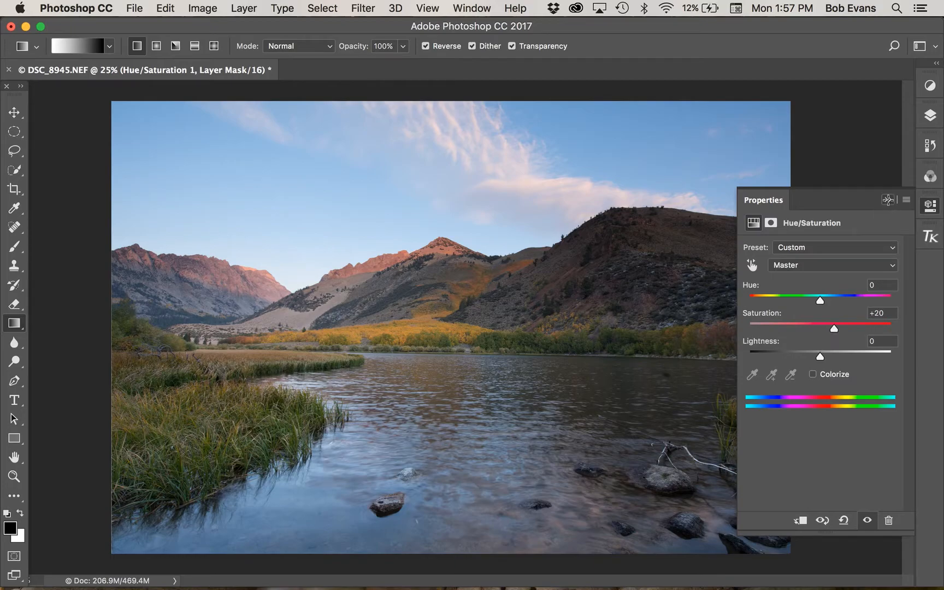
pyautogui.click(888, 202)
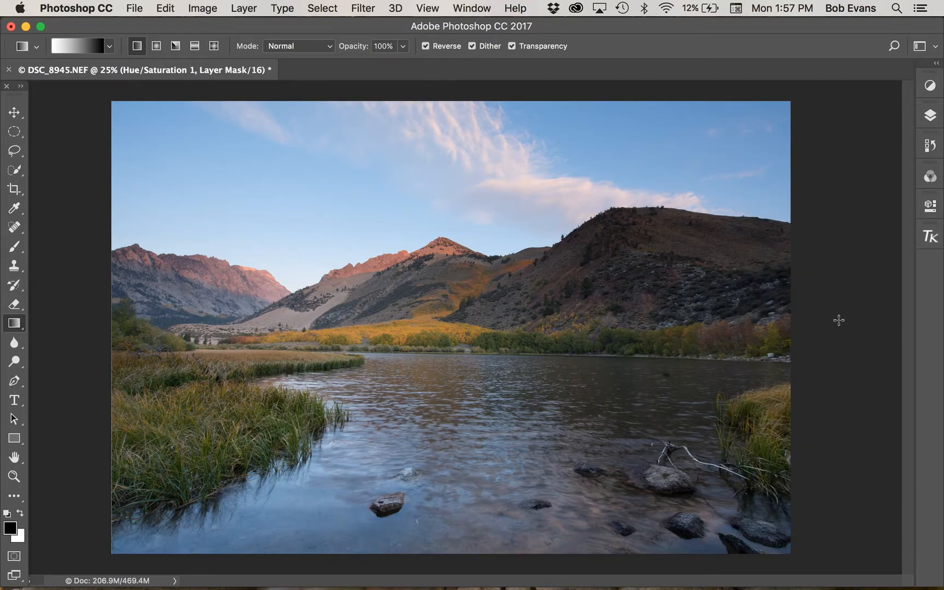
# - Add a new blank layer above the Hue/Saturation adjustment and set its blending mode to Soft Light
pyautogui.click(929, 117)
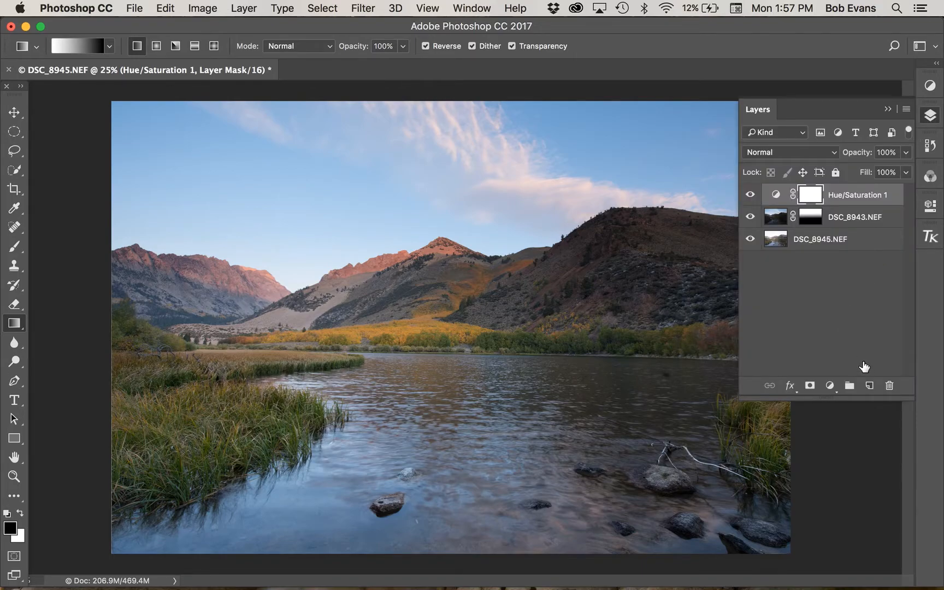
pyautogui.click(869, 386)
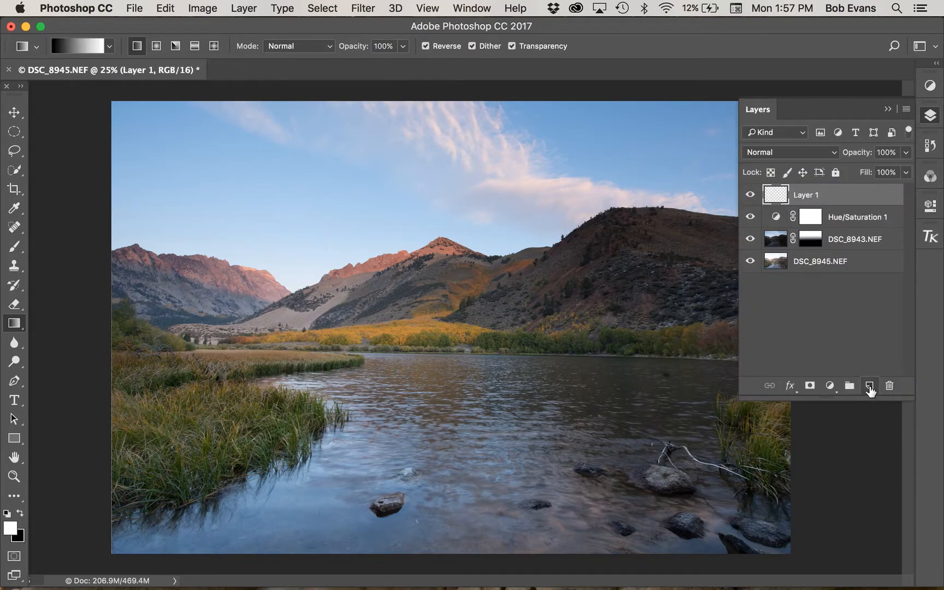
pyautogui.click(834, 154)
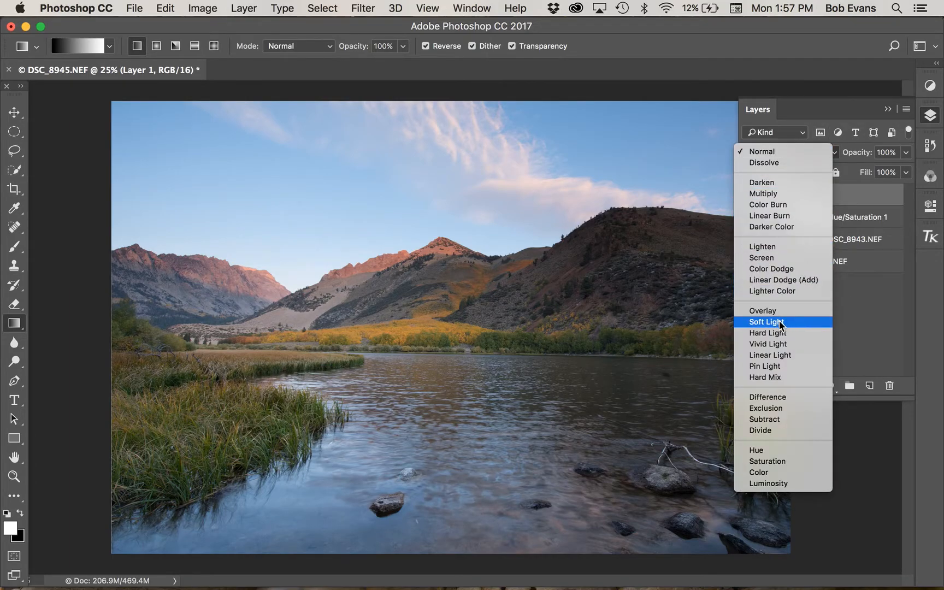
pyautogui.click(779, 322)
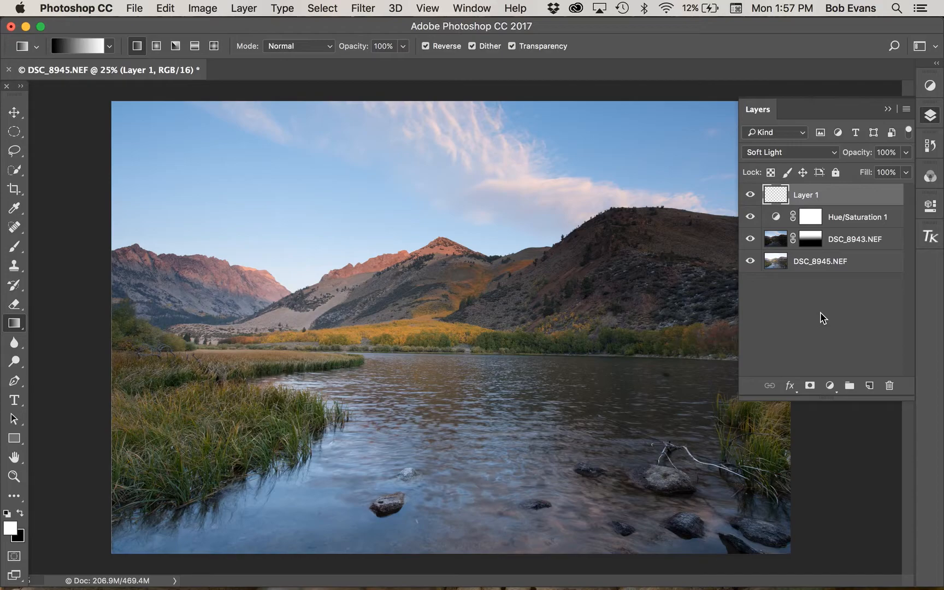
pyautogui.click(888, 109)
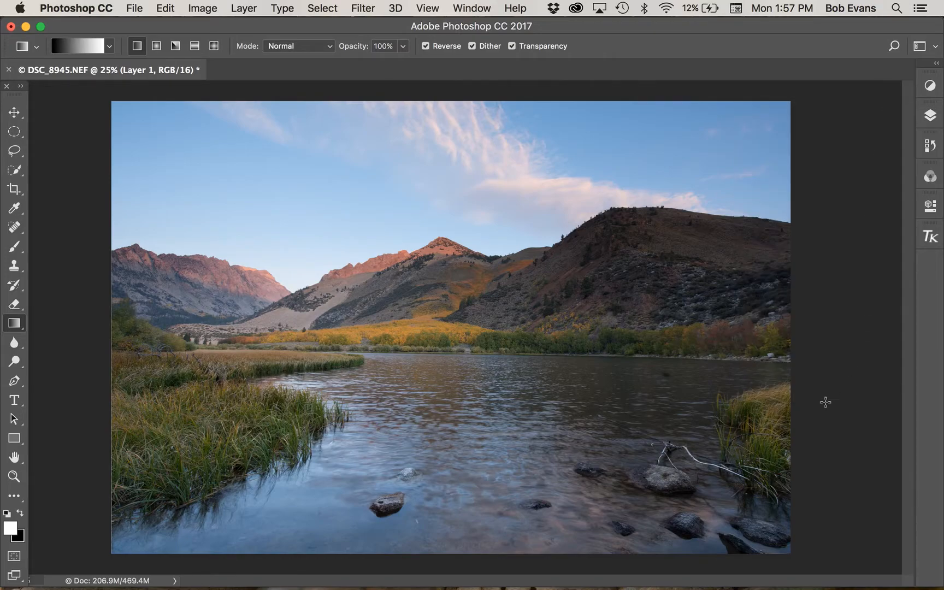
# - Brighten the grass on both shores, the far tree line and the dark hillside with a white 600 px brush at 19% opacity
pyautogui.press('b')
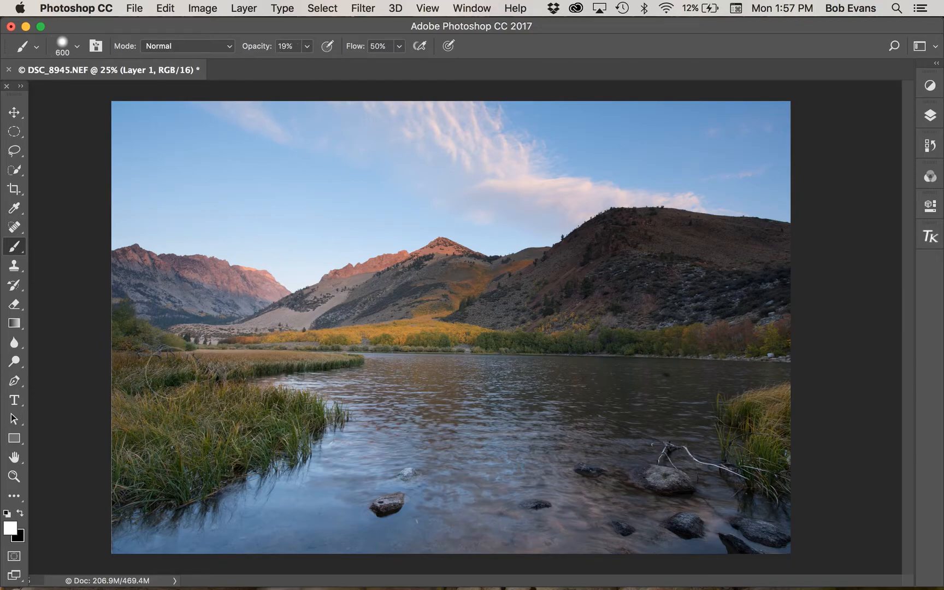
pyautogui.moveTo(131, 391)
pyautogui.mouseDown()
pyautogui.moveTo(273, 391)
pyautogui.moveTo(290, 427)
pyautogui.moveTo(210, 460)
pyautogui.moveTo(140, 444)
pyautogui.moveTo(140, 411)
pyautogui.moveTo(246, 409)
pyautogui.moveTo(246, 436)
pyautogui.moveTo(183, 462)
pyautogui.mouseUp()
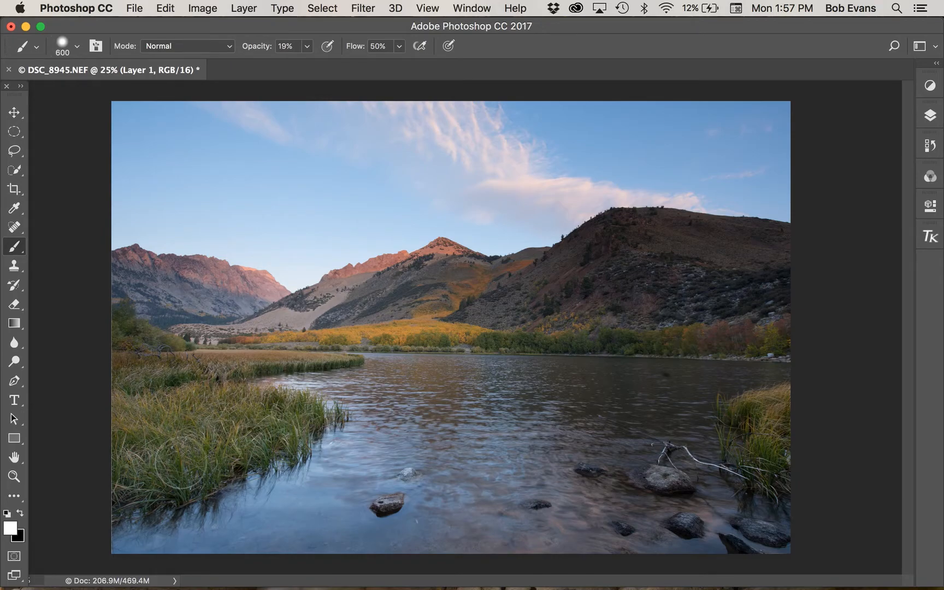
pyautogui.moveTo(770, 466)
pyautogui.mouseDown()
pyautogui.moveTo(757, 421)
pyautogui.moveTo(789, 399)
pyautogui.moveTo(755, 421)
pyautogui.moveTo(776, 474)
pyautogui.mouseUp()
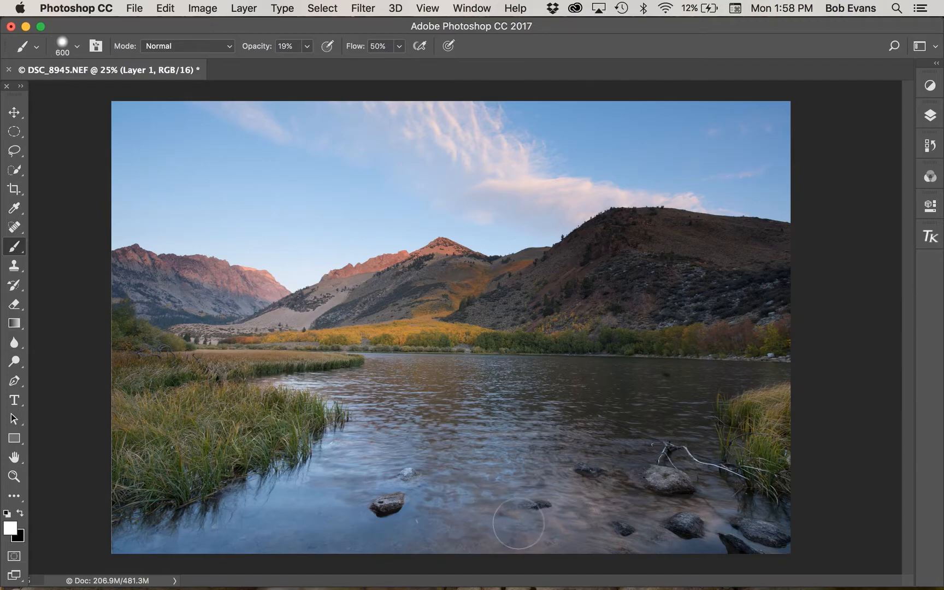
pyautogui.moveTo(776, 342)
pyautogui.mouseDown()
pyautogui.moveTo(391, 332)
pyautogui.moveTo(314, 340)
pyautogui.mouseUp()
pyautogui.press('[')
pyautogui.press('[')
pyautogui.press('[')
pyautogui.press(']')
pyautogui.press(']')
pyautogui.press(']')
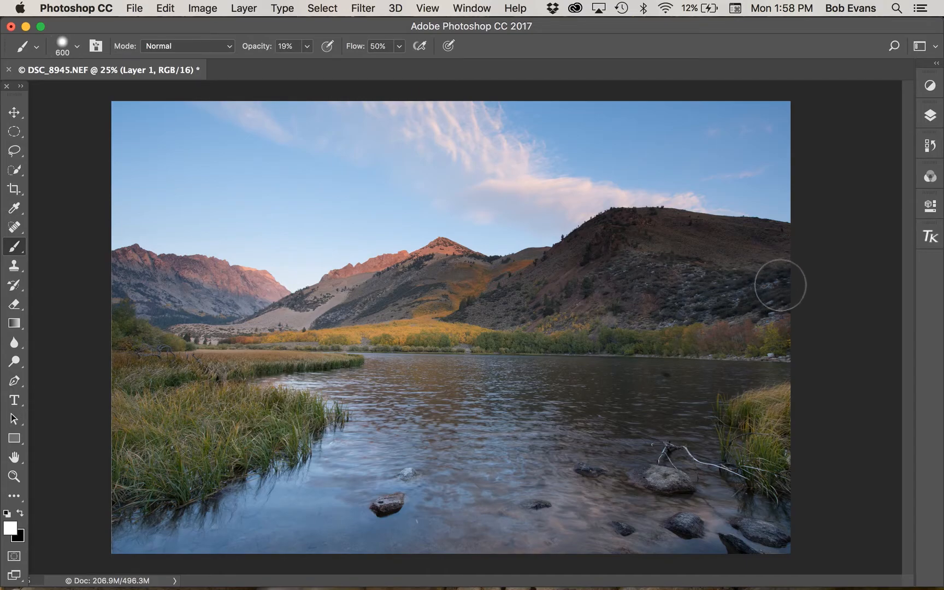
pyautogui.moveTo(615, 291)
pyautogui.mouseDown()
pyautogui.moveTo(546, 299)
pyautogui.moveTo(824, 308)
pyautogui.mouseUp()
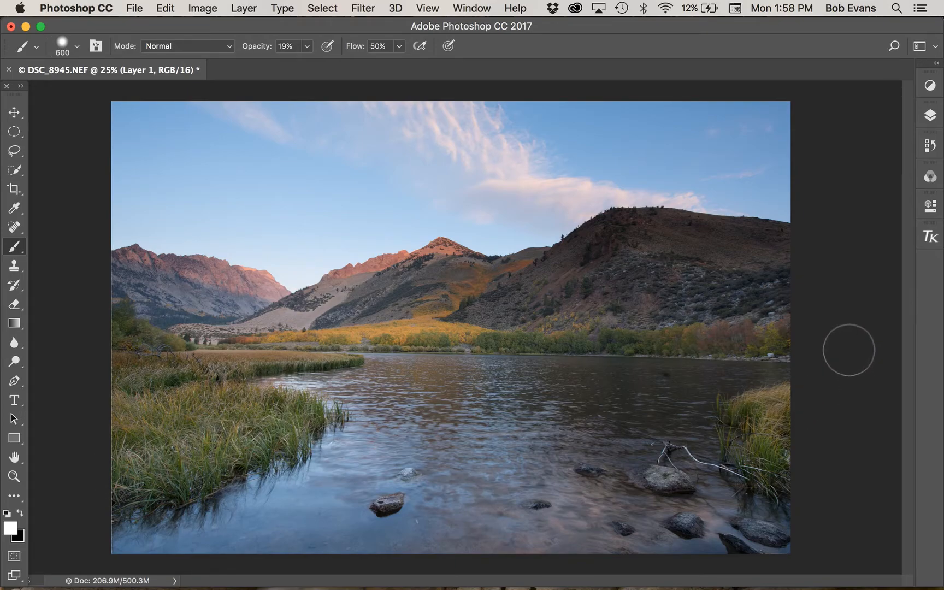
# - Crop a thin strip of sky off the upper edge of the image
pyautogui.press('c')
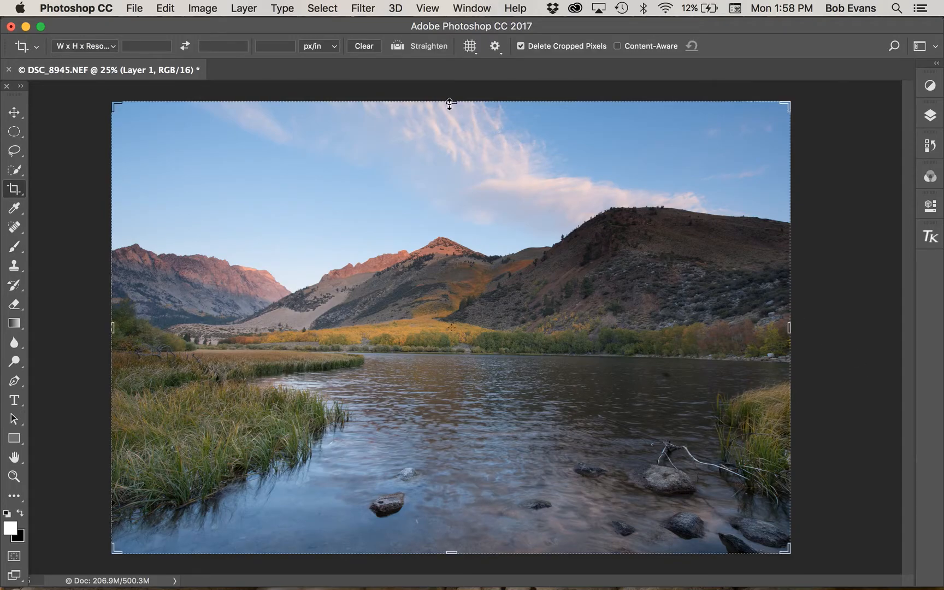
pyautogui.moveTo(449, 103); pyautogui.dragTo(450, 117)
pyautogui.press('Return')
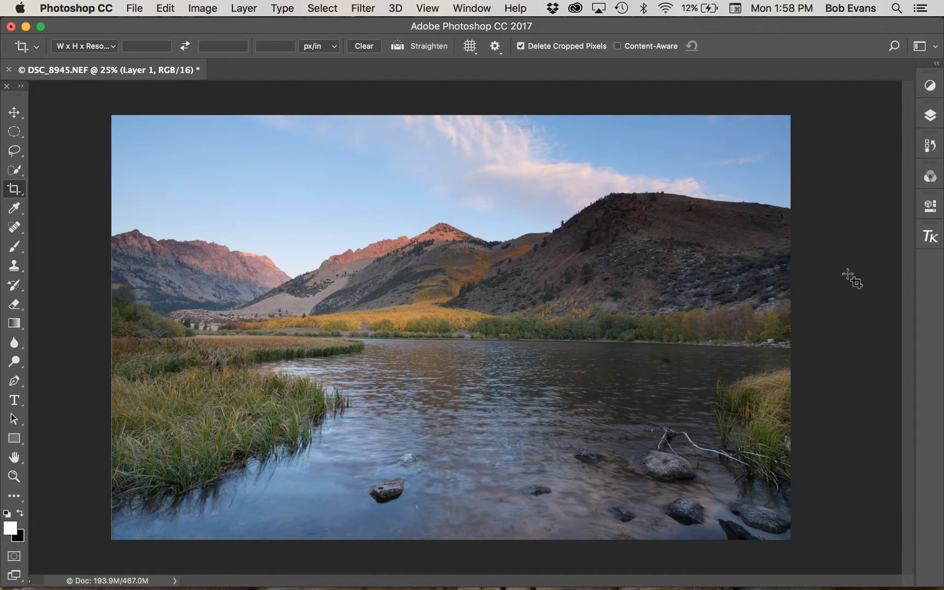
# - Save the blended image, and display the saved DSC_8943-Edit-3.tif full screen in Lightroom
pyautogui.press('super')
pyautogui.press('super+s')
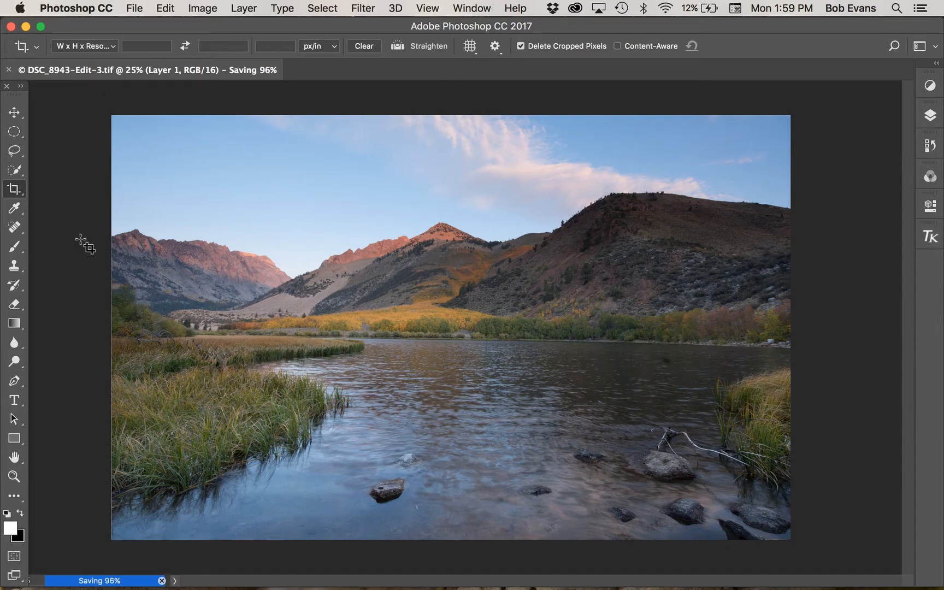
pyautogui.press('super+Tab')
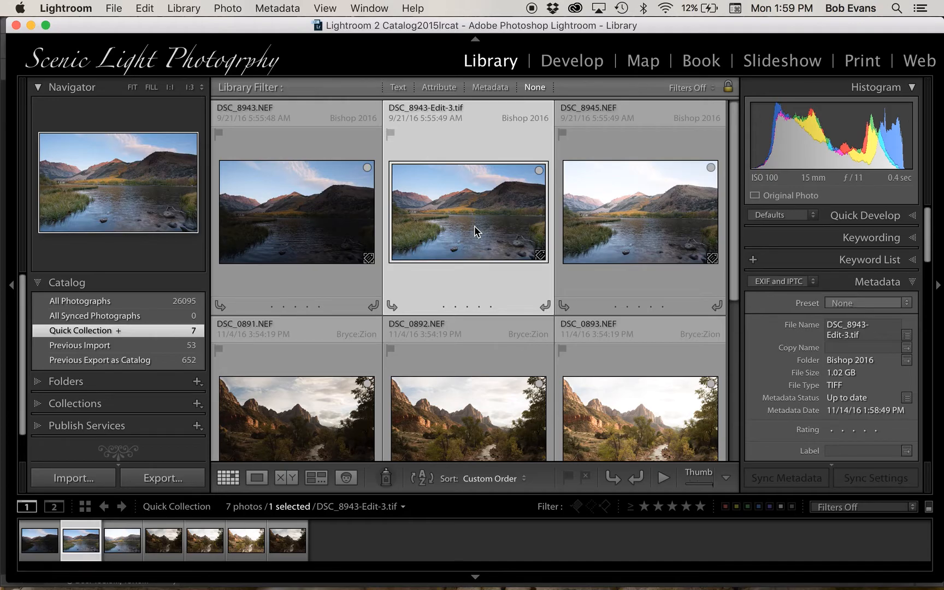
pyautogui.press('f')
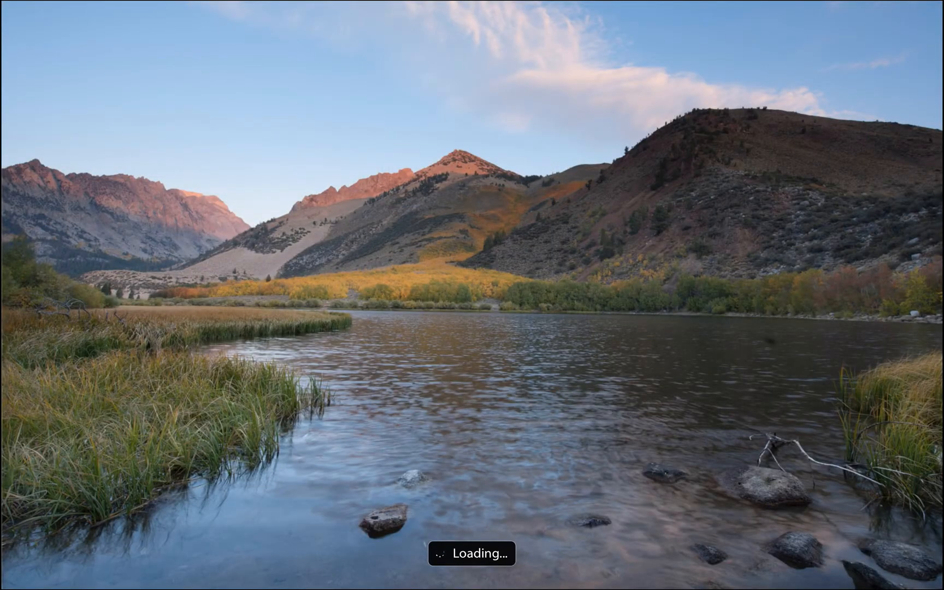